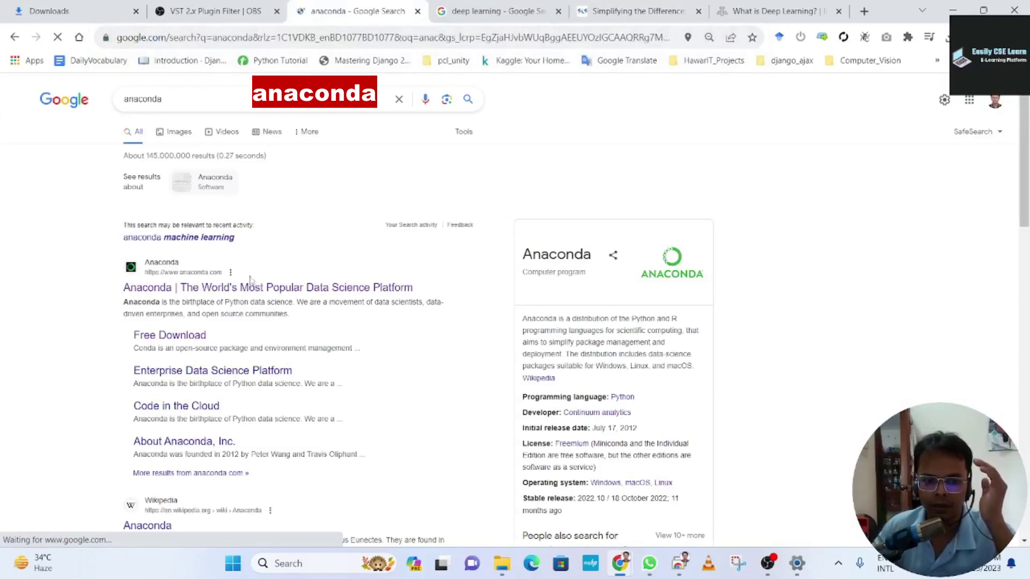
# Start downloading the Windows installer from Anaconda's Free Download page, and pause that download.
pyautogui.click(169, 335)
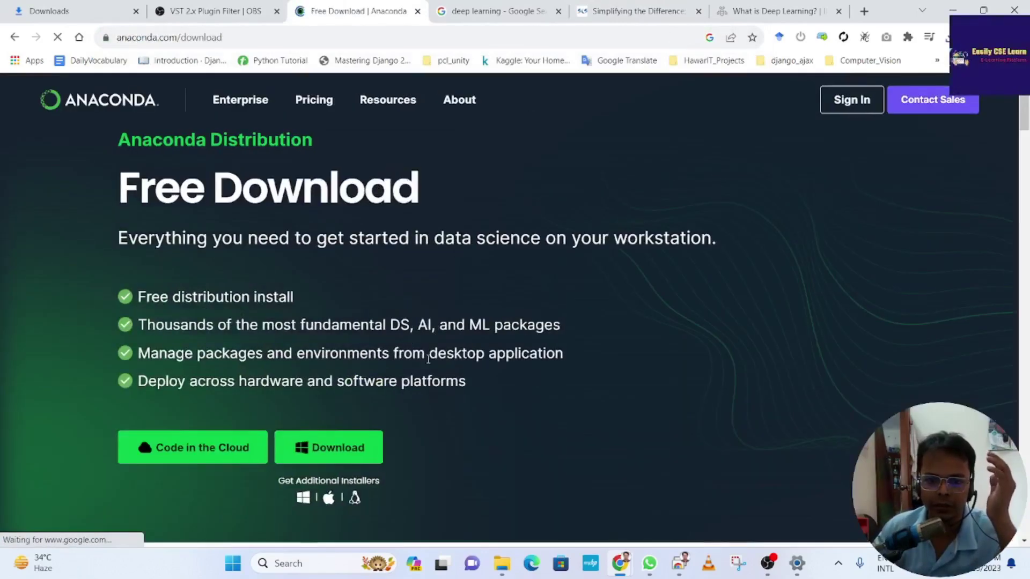
pyautogui.scroll(-2, 483, 268)
pyautogui.click(353, 317)
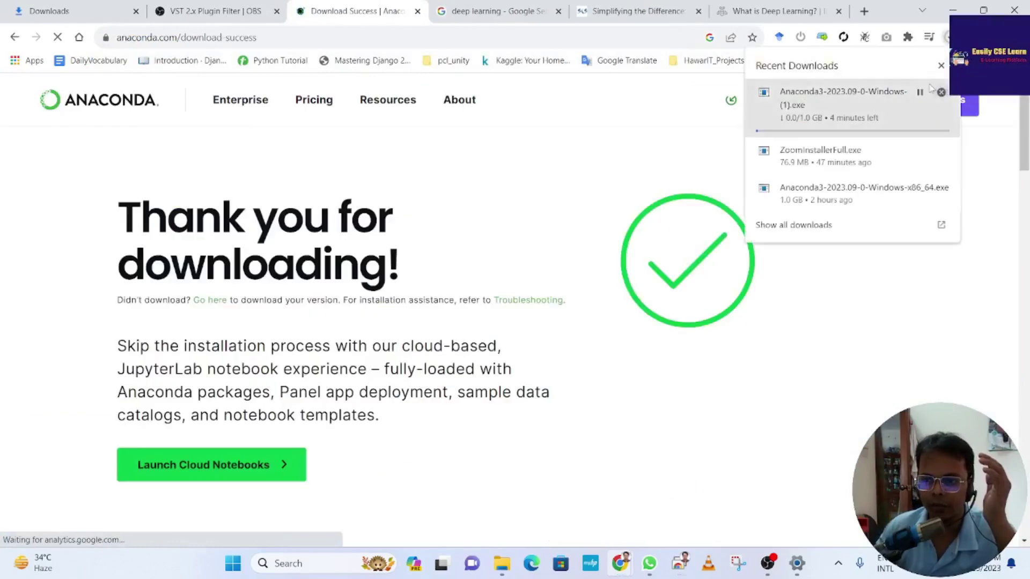
pyautogui.click(920, 93)
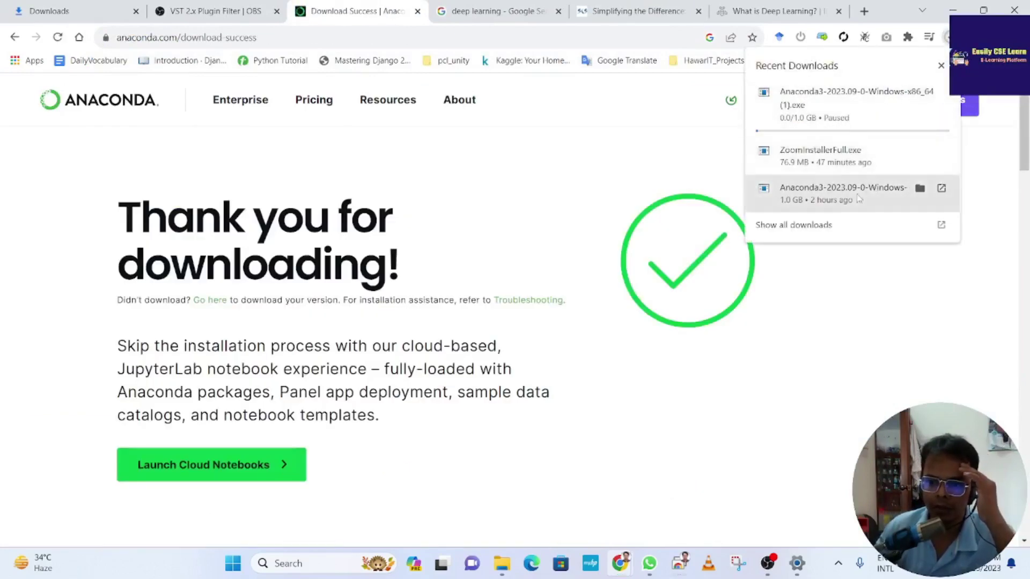
# Show the previously downloaded Anaconda3-2023.09-0-Windows-x86_64.exe in its maximized folder window and run it.
pyautogui.click(920, 189)
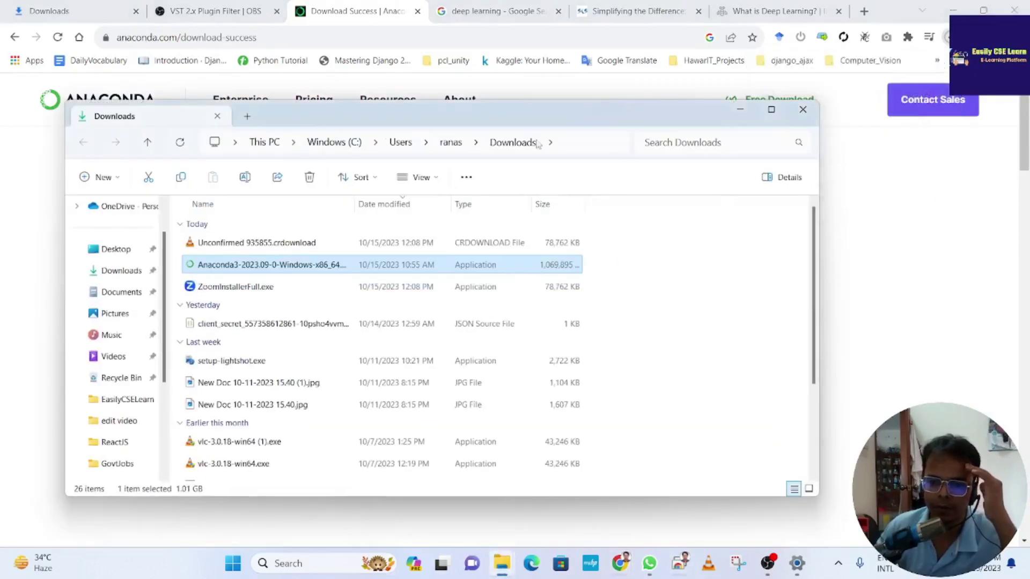
pyautogui.click(772, 113)
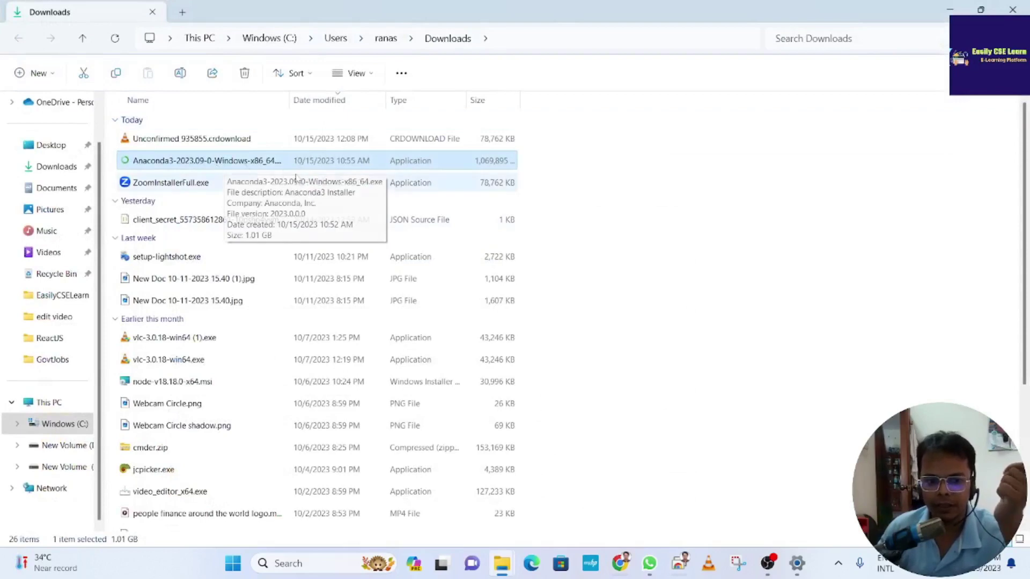
pyautogui.doubleClick(242, 161)
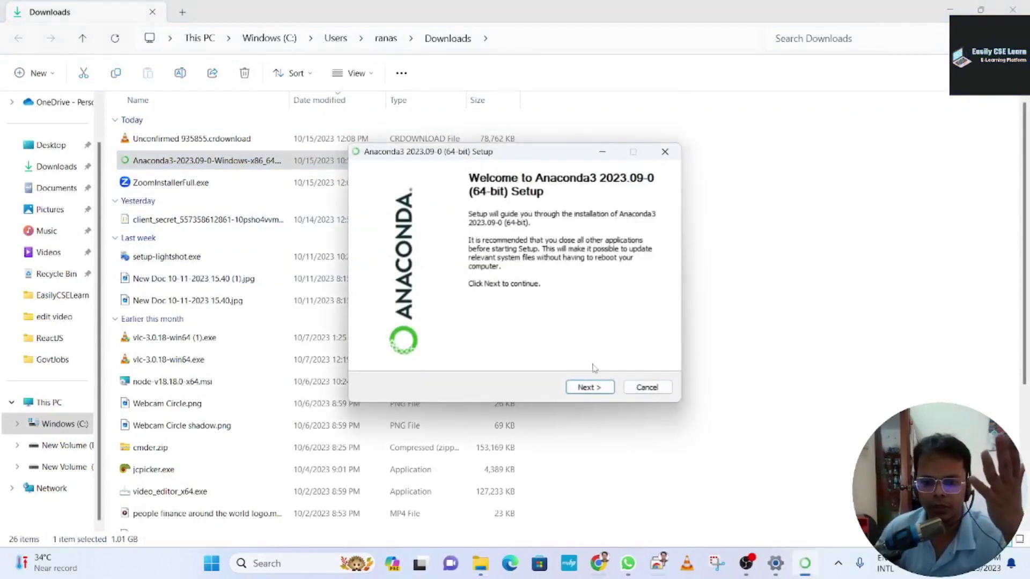
# Continue past the setup's welcome page and accept the Anaconda license agreement.
pyautogui.click(595, 389)
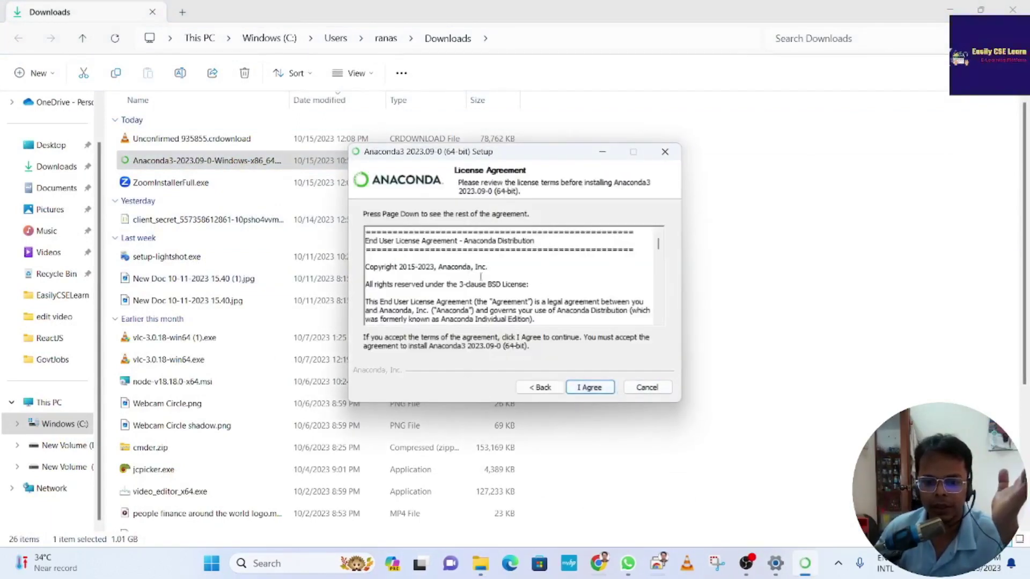
pyautogui.scroll(-2, 431, 250)
pyautogui.click(590, 387)
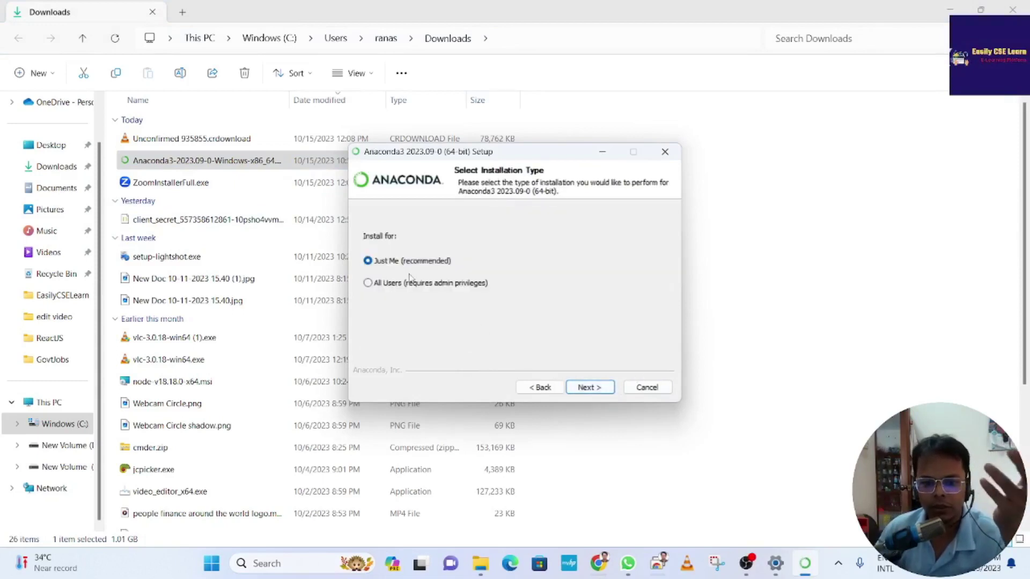
# Choose the Just Me installation type and accept the default destination folder.
pyautogui.click(368, 283)
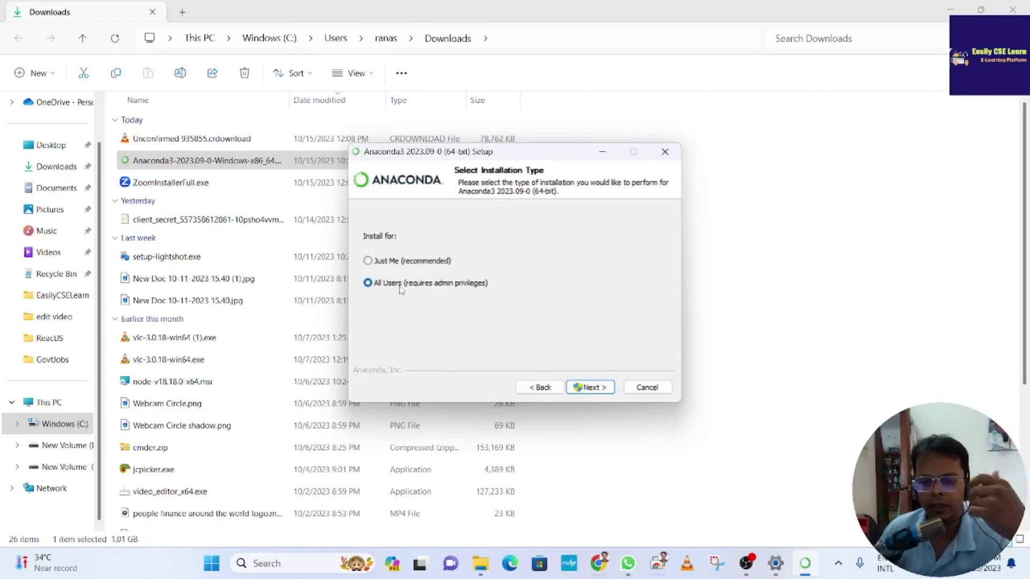
pyautogui.click(368, 261)
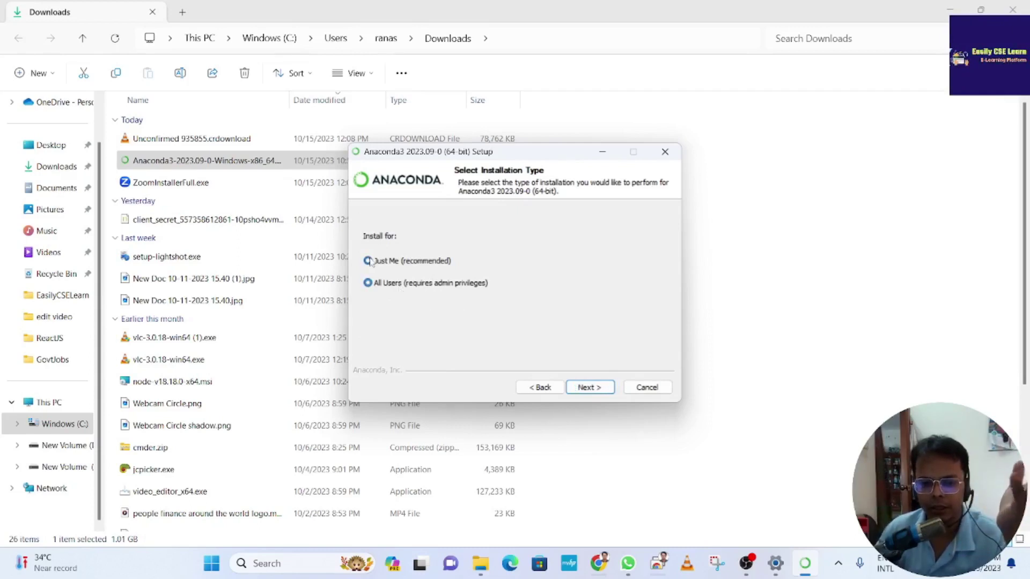
pyautogui.click(588, 387)
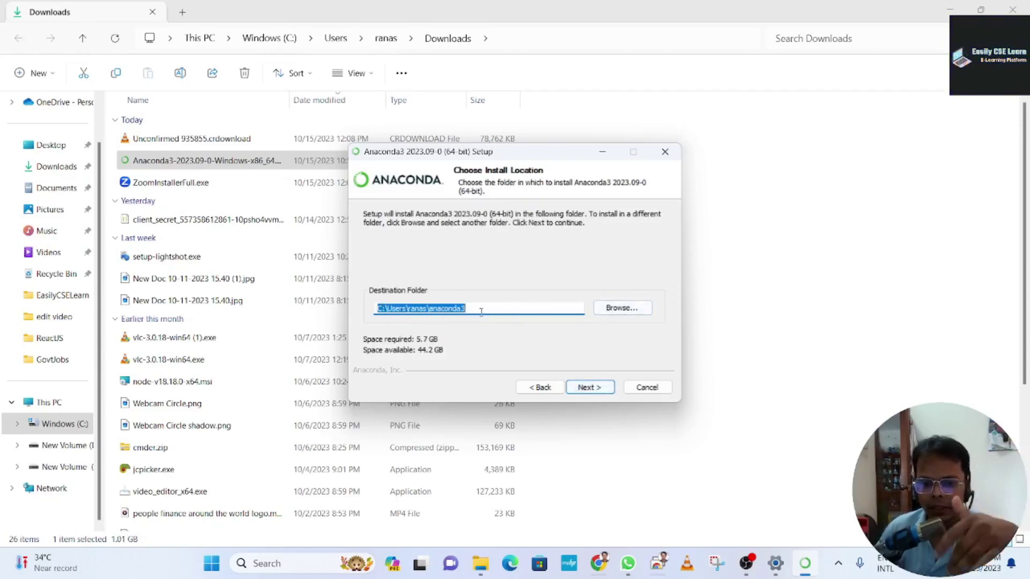
pyautogui.click(589, 387)
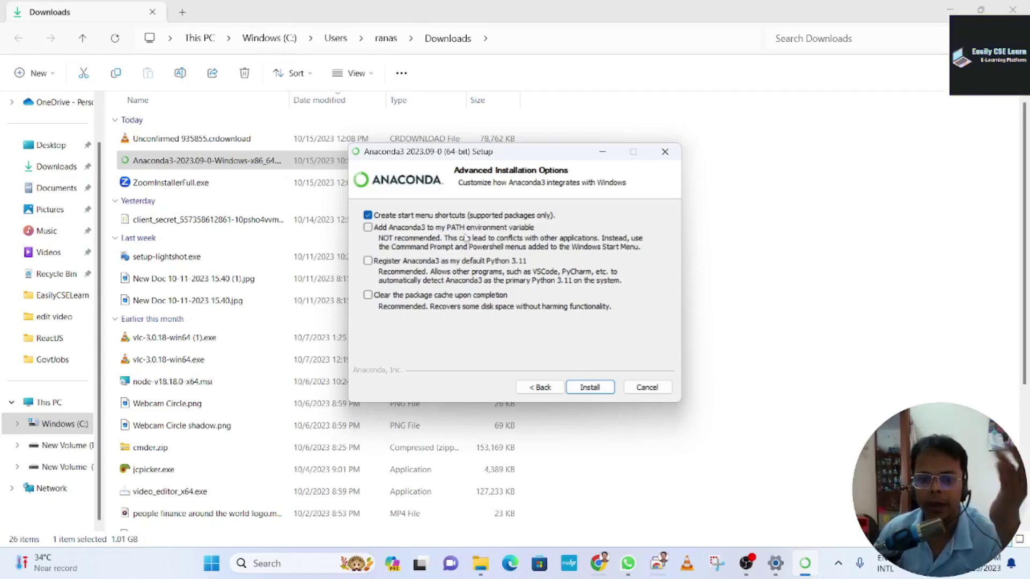
# Enable adding Anaconda3 to PATH, registering it as default Python 3.11 and clearing the package cache, and start the installation.
pyautogui.click(368, 227)
pyautogui.click(368, 261)
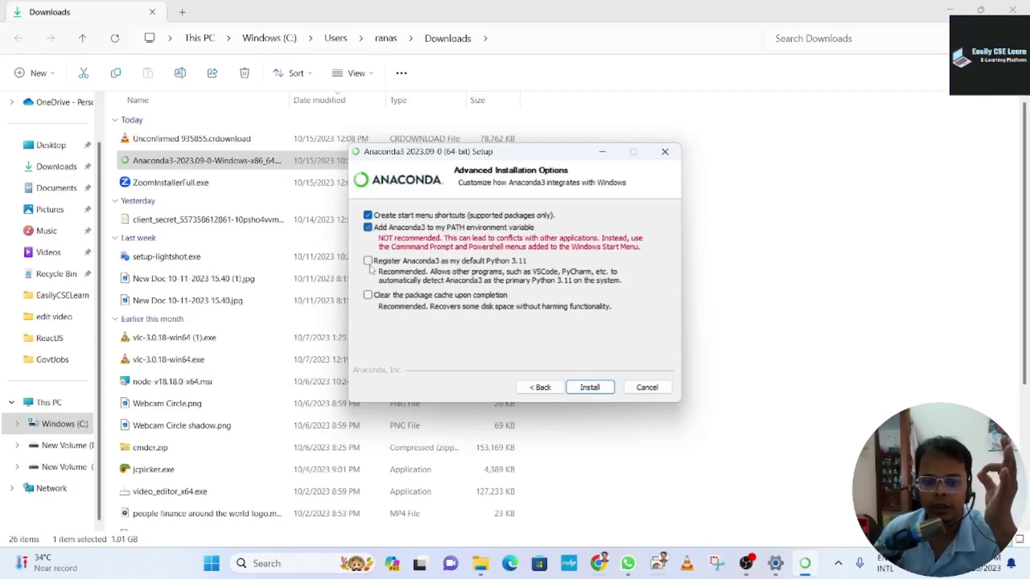
pyautogui.click(589, 387)
pyautogui.click(561, 363)
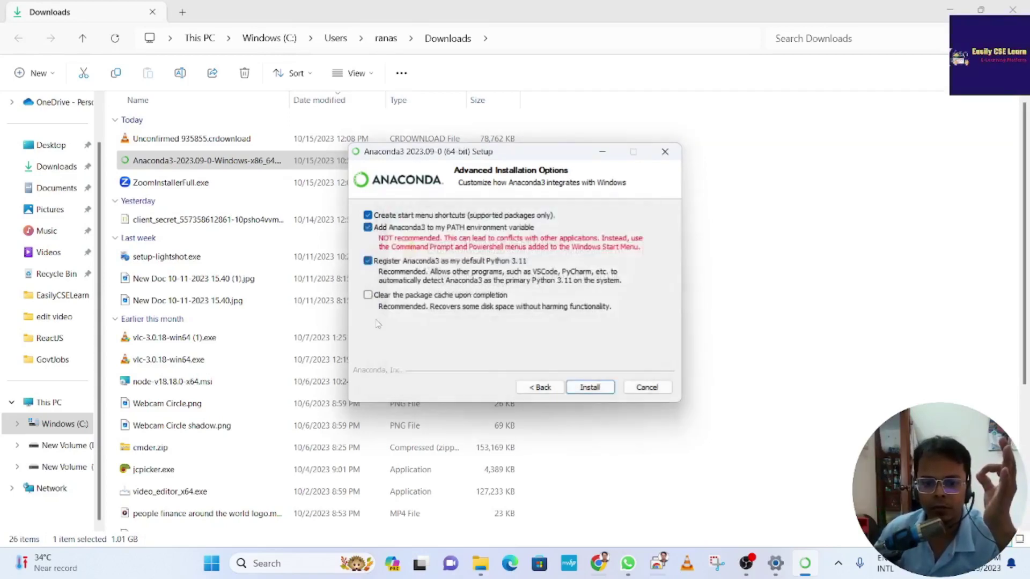
pyautogui.click(368, 295)
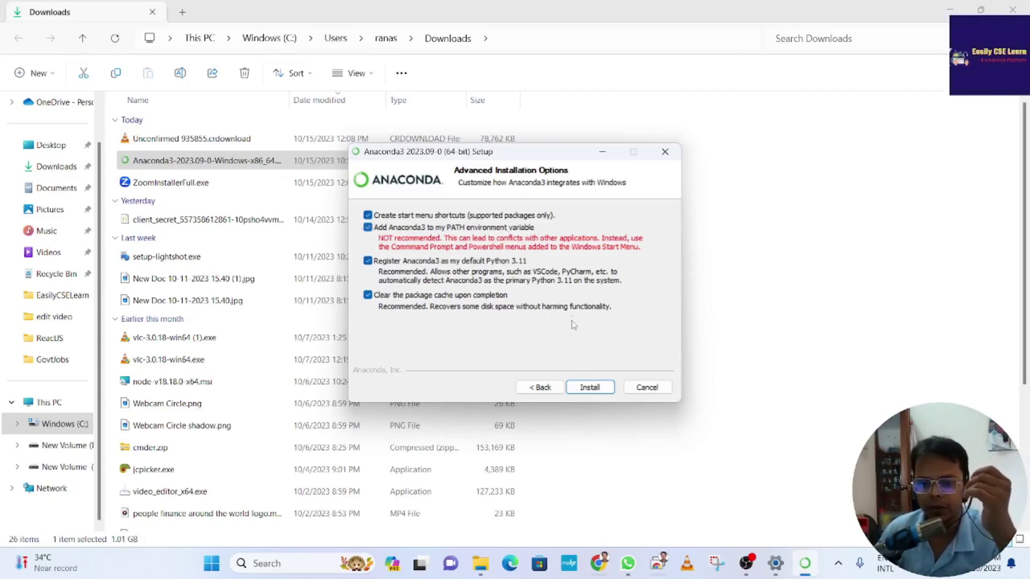
pyautogui.click(589, 387)
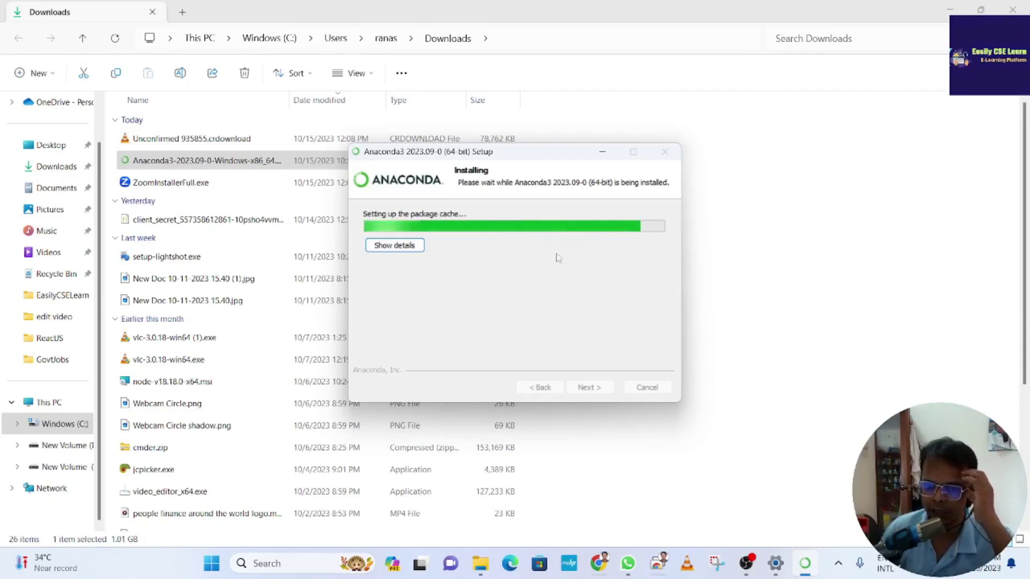
# Show the installation details and finish the setup with Launch Anaconda Navigator and Getting Started with Anaconda Distribution enabled.
pyautogui.click(394, 249)
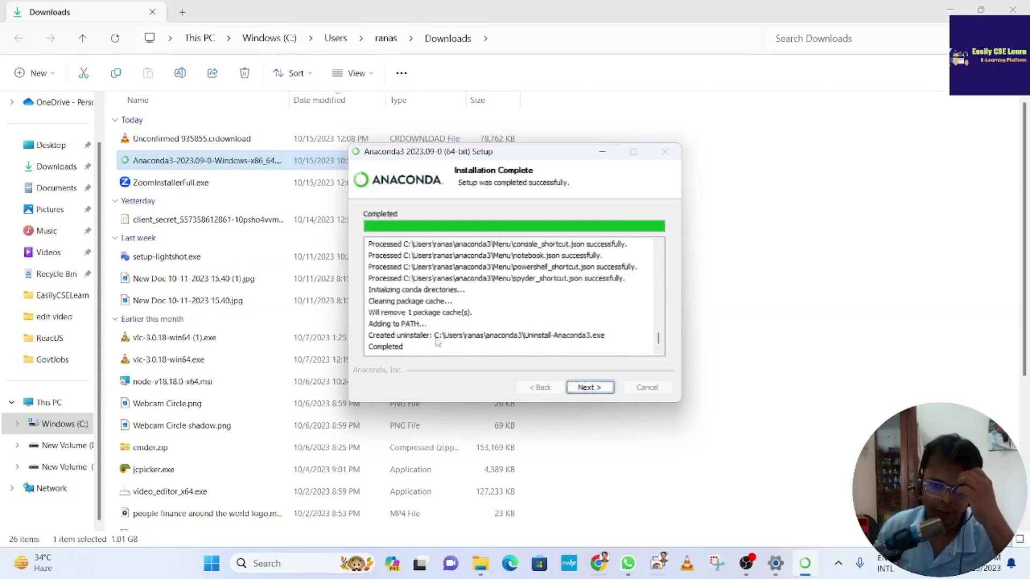
pyautogui.click(590, 388)
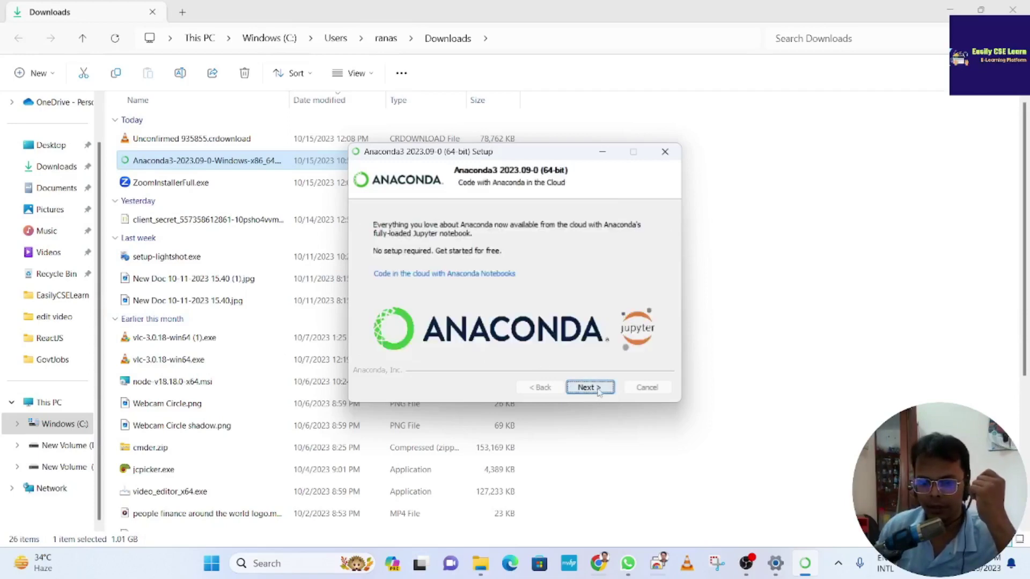
pyautogui.click(589, 394)
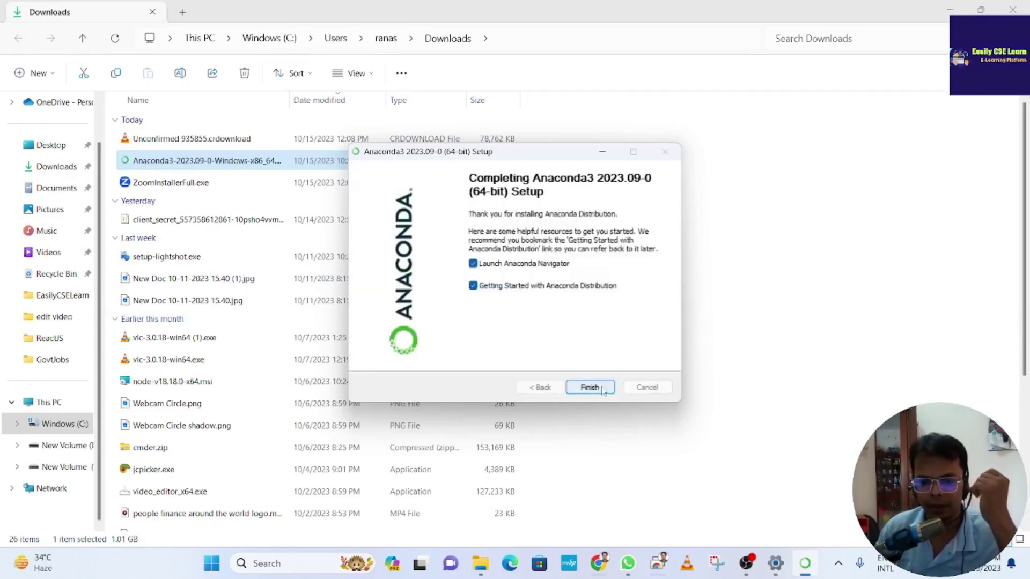
pyautogui.click(590, 387)
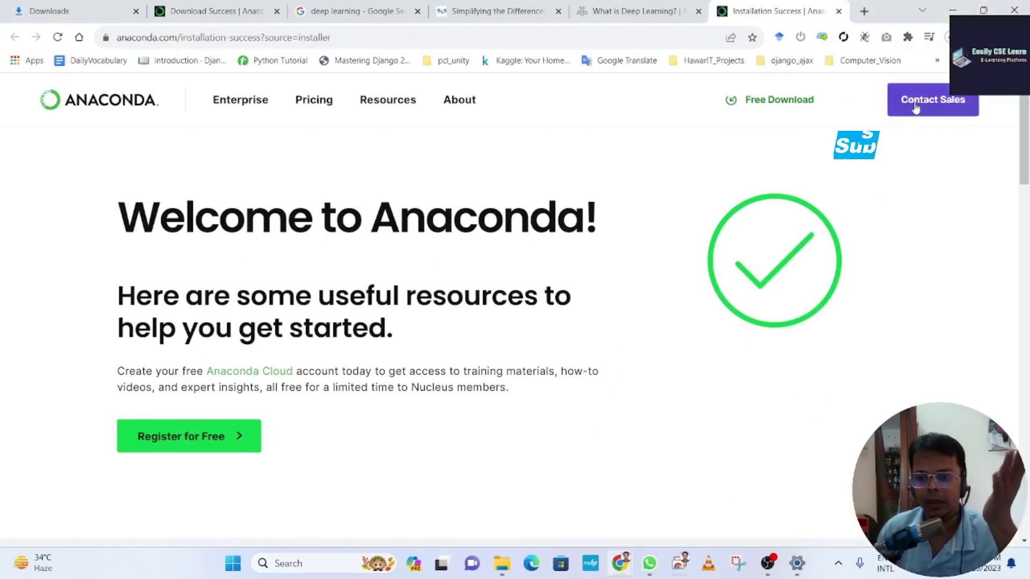
# Minimize the browser and the Downloads folder window, and refresh the desktop.
pyautogui.click(954, 10)
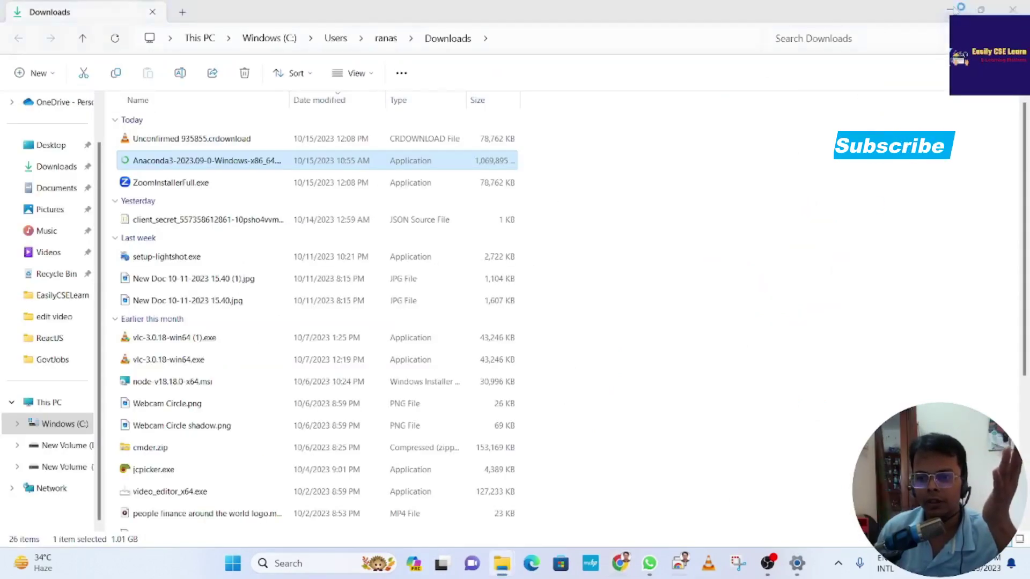
pyautogui.click(955, 10)
pyautogui.rightClick(697, 95)
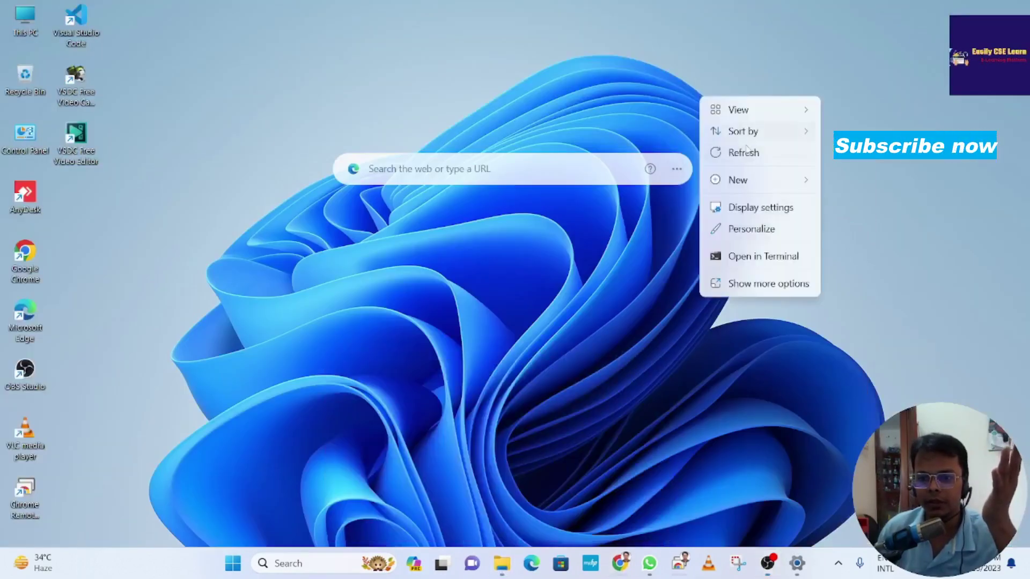
pyautogui.click(600, 62)
pyautogui.rightClick(600, 63)
pyautogui.click(642, 128)
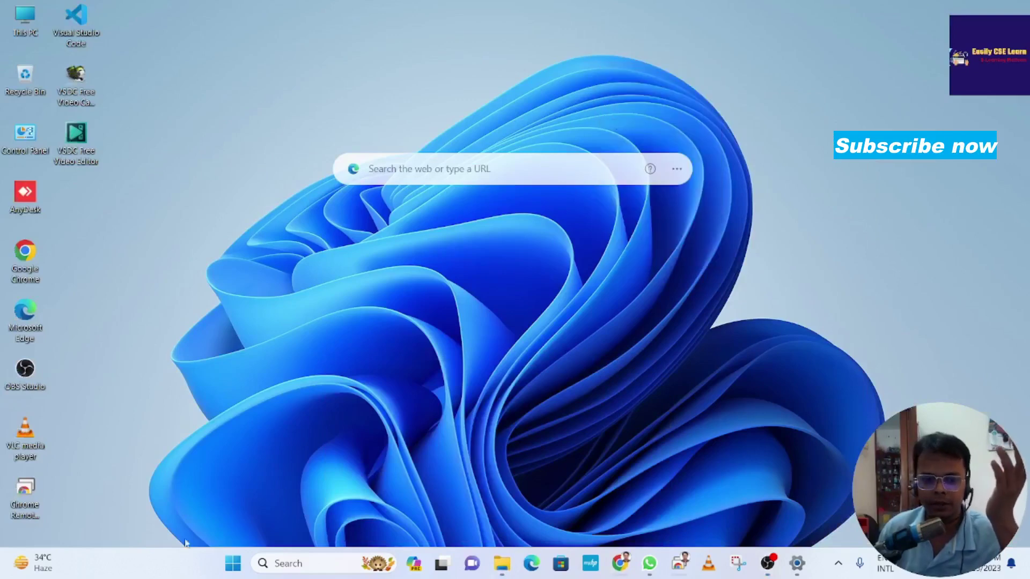
# Search Windows for "ana" to launch Anaconda Navigator, and dismiss its information message and the sign-in promotion.
pyautogui.click(283, 563)
pyautogui.write('ana')
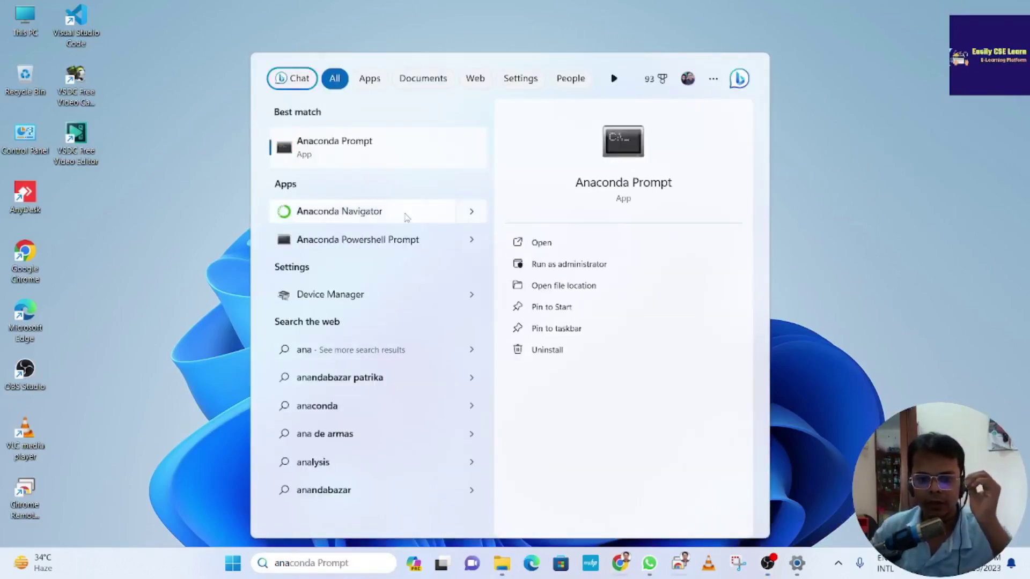
pyautogui.click(365, 215)
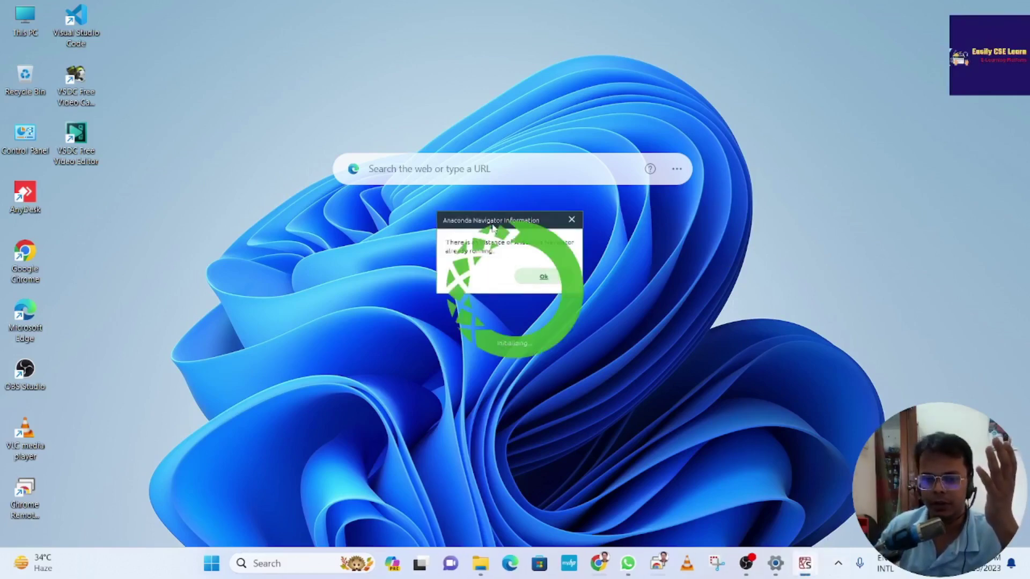
pyautogui.click(544, 283)
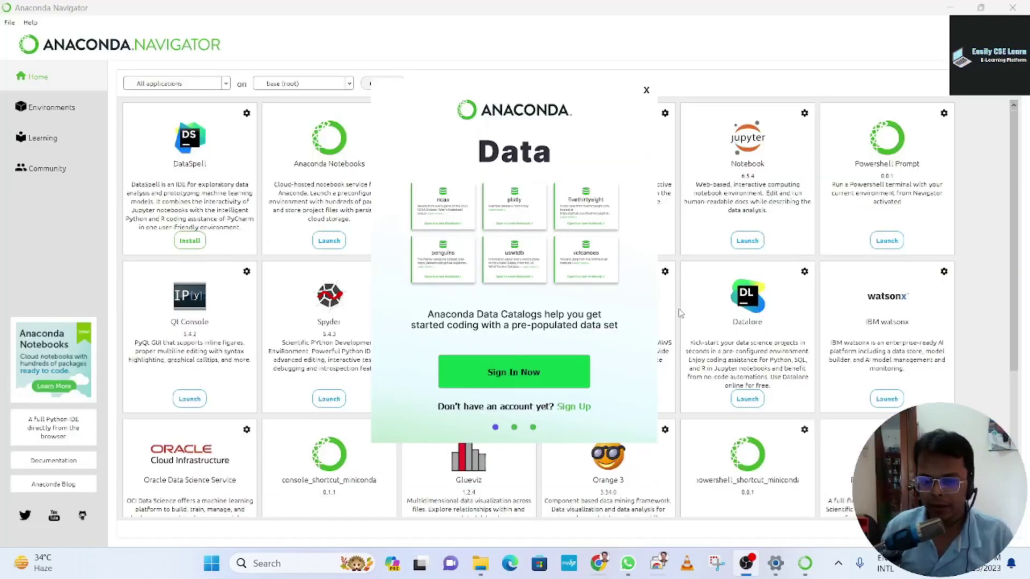
pyautogui.click(646, 90)
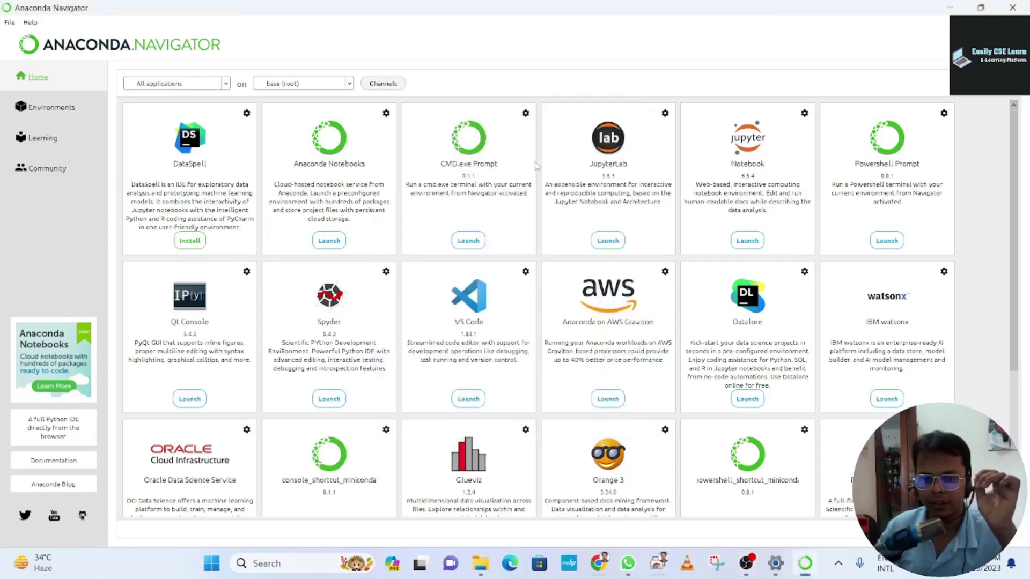
# Look over the applications offered on Anaconda Navigator's home page.
pyautogui.scroll(-3, 239, 232)
pyautogui.scroll(3, 424, 250)
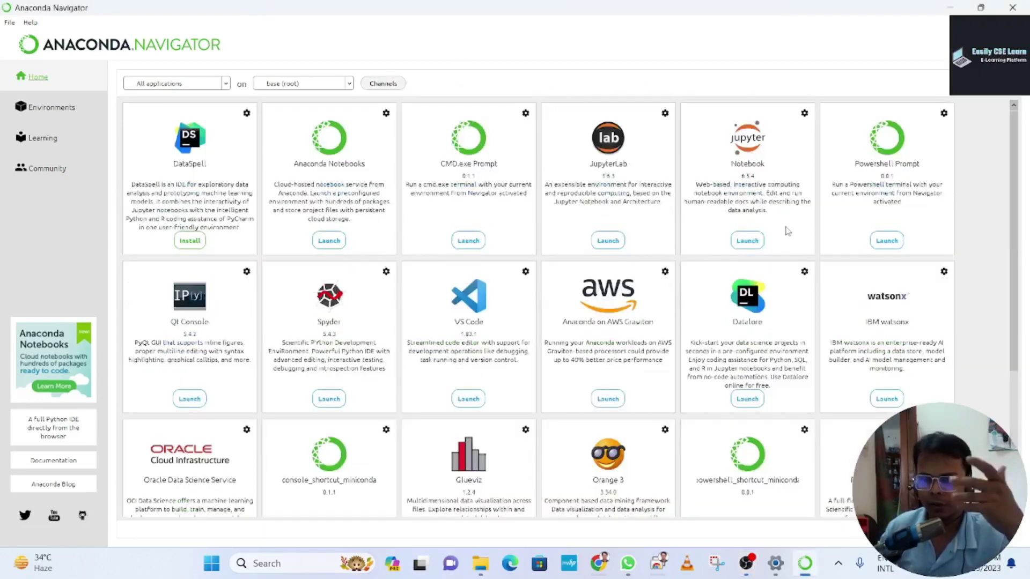
pyautogui.scroll(-5, 721, 341)
pyautogui.scroll(5, 705, 337)
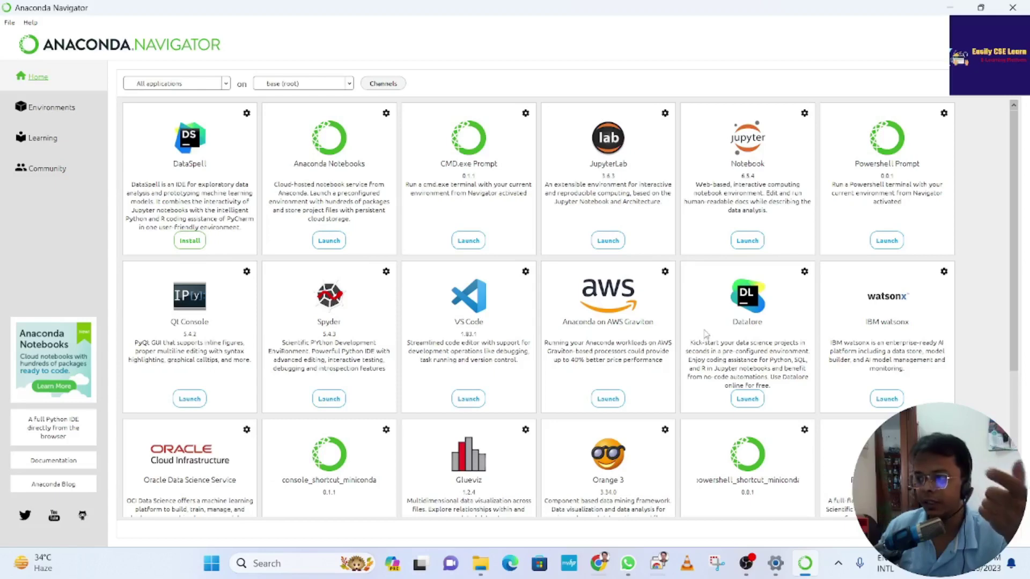
pyautogui.scroll(-5, 467, 287)
pyautogui.scroll(5, 423, 288)
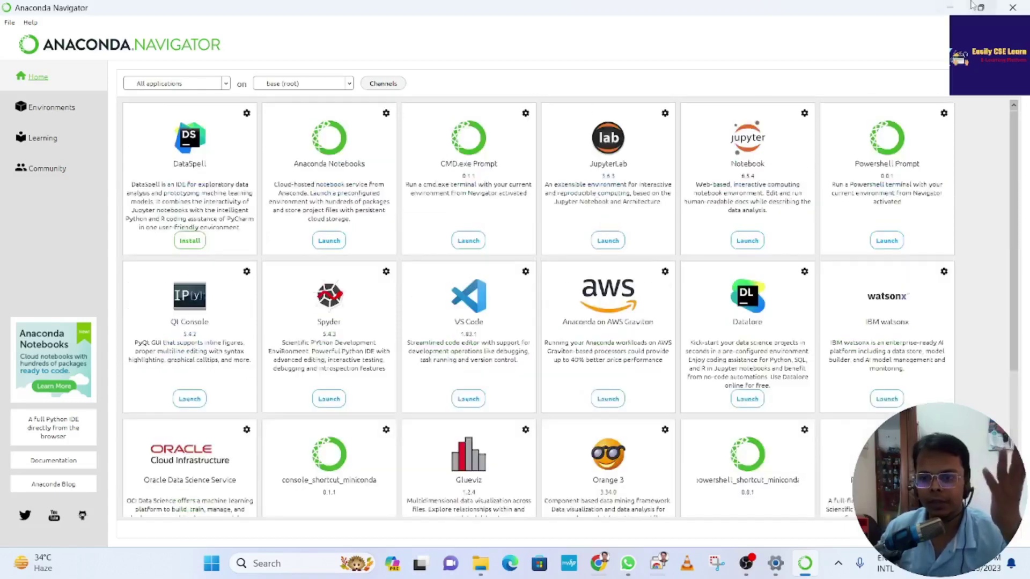
# Minimize Anaconda Navigator and open a Cmder terminal in the desktop folder.
pyautogui.click(949, 8)
pyautogui.rightClick(605, 78)
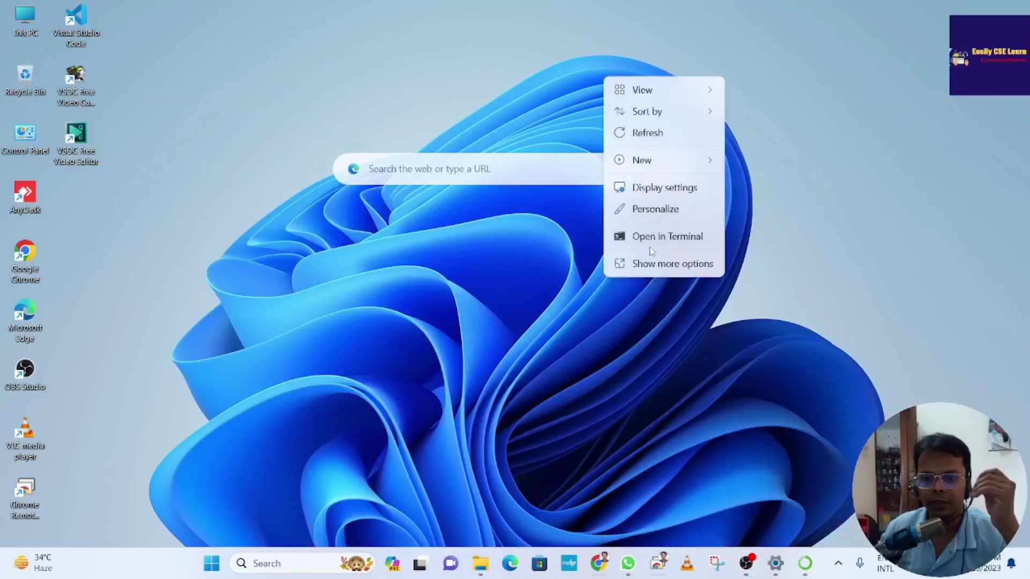
pyautogui.click(658, 264)
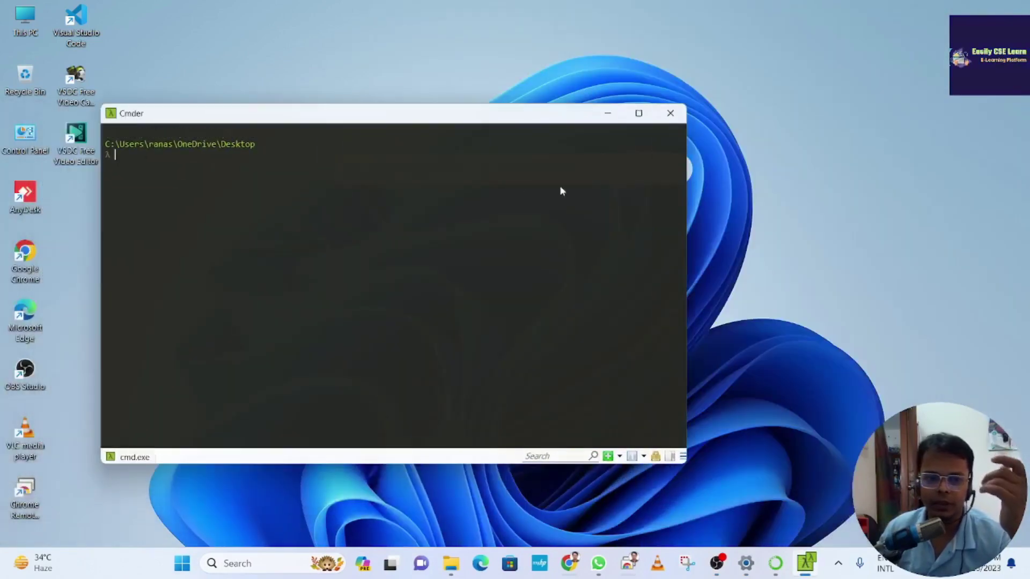
# Reposition the Cmder window and list the conda environments with "conda env list".
pyautogui.moveTo(157, 115); pyautogui.dragTo(201, 130)
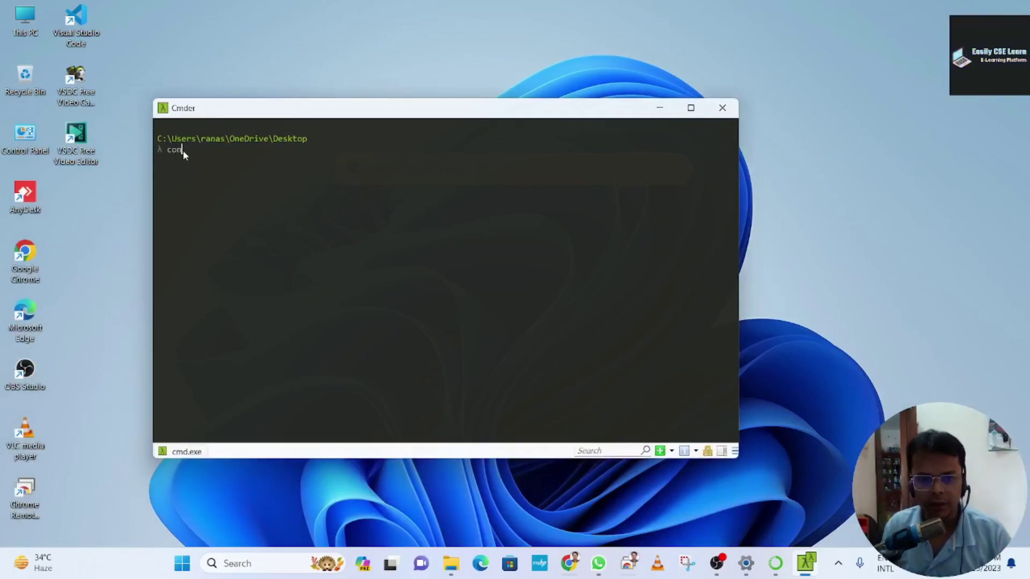
pyautogui.write('nv list')
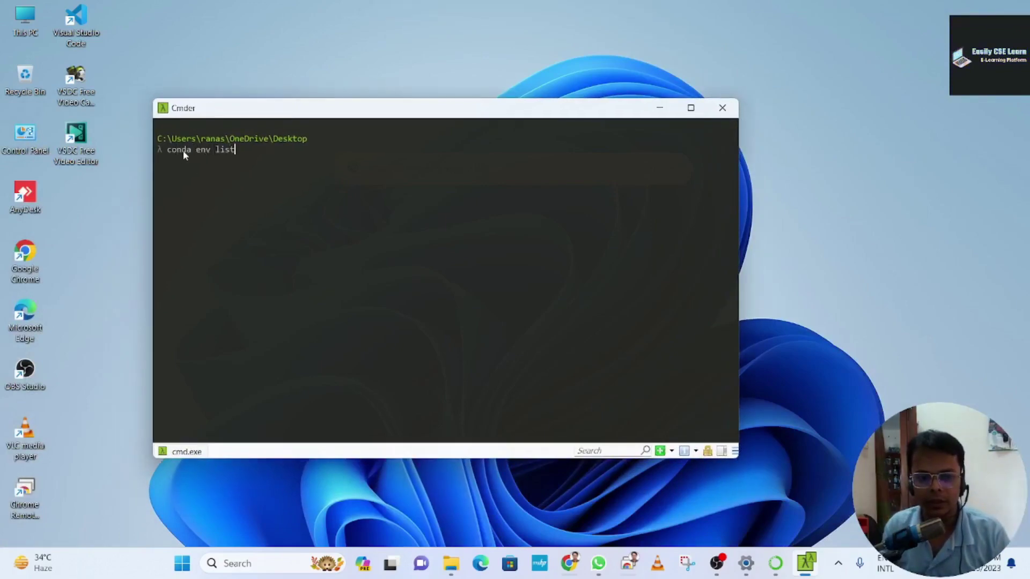
pyautogui.press('Return')
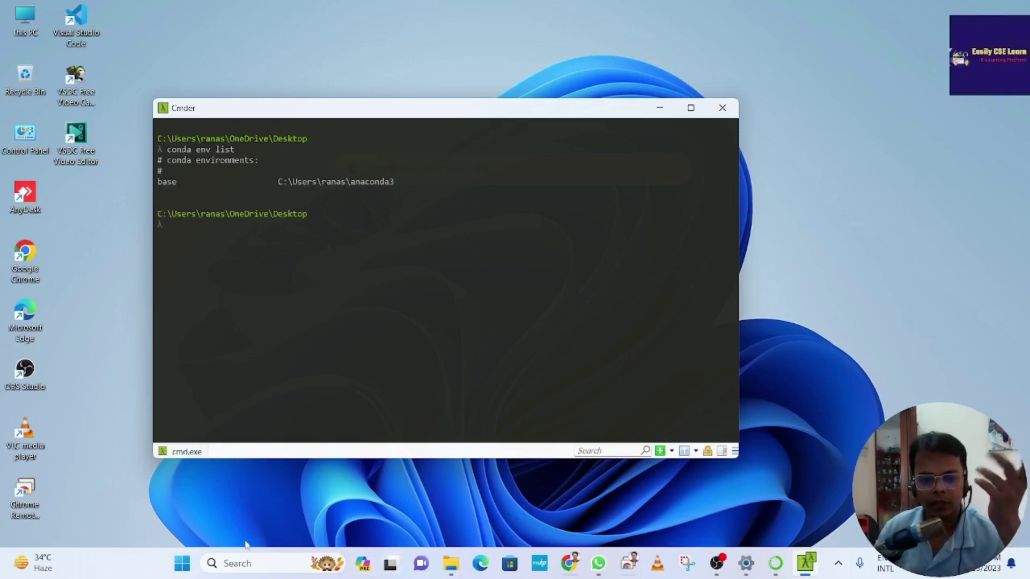
# Search Windows for "ana" and open Anaconda Prompt.
pyautogui.click(252, 563)
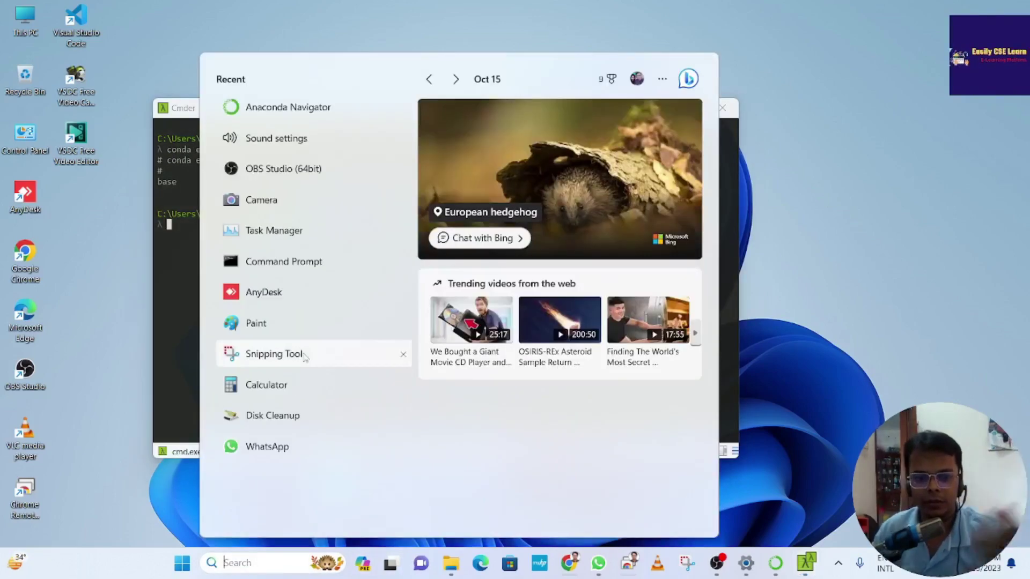
pyautogui.write('com')
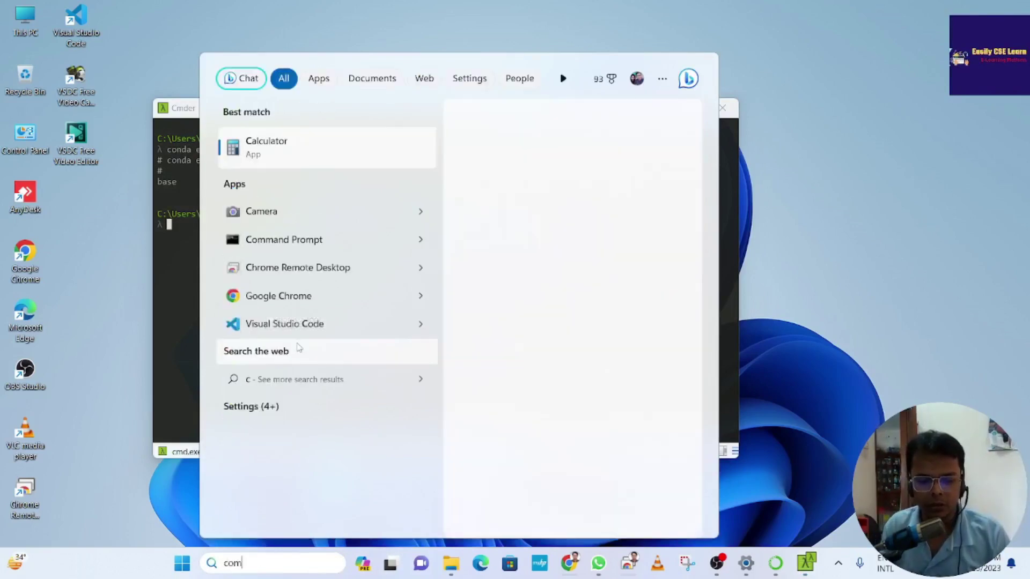
pyautogui.press('BackSpace')
pyautogui.press('BackSpace')
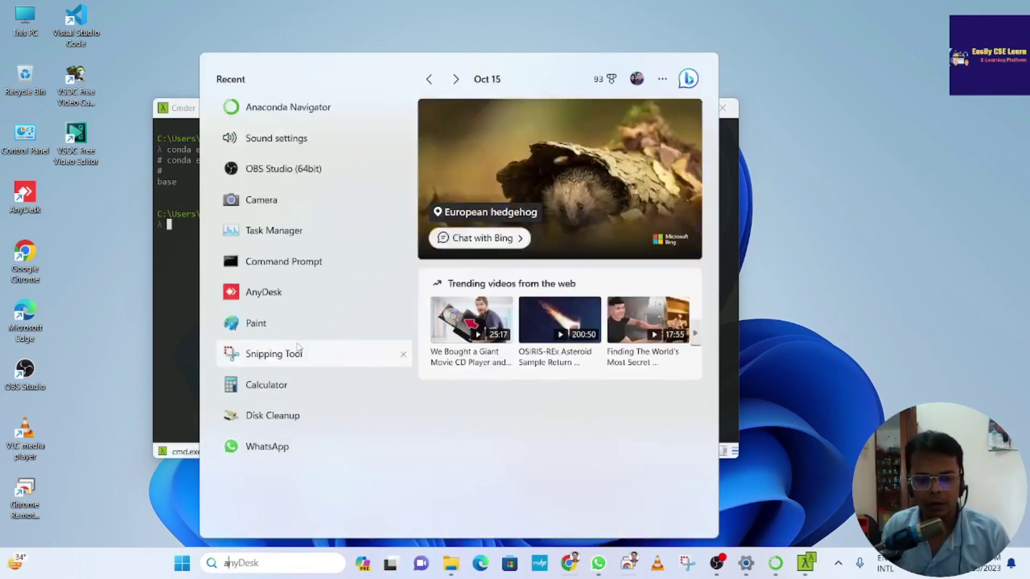
pyautogui.write('ana')
pyautogui.click(284, 211)
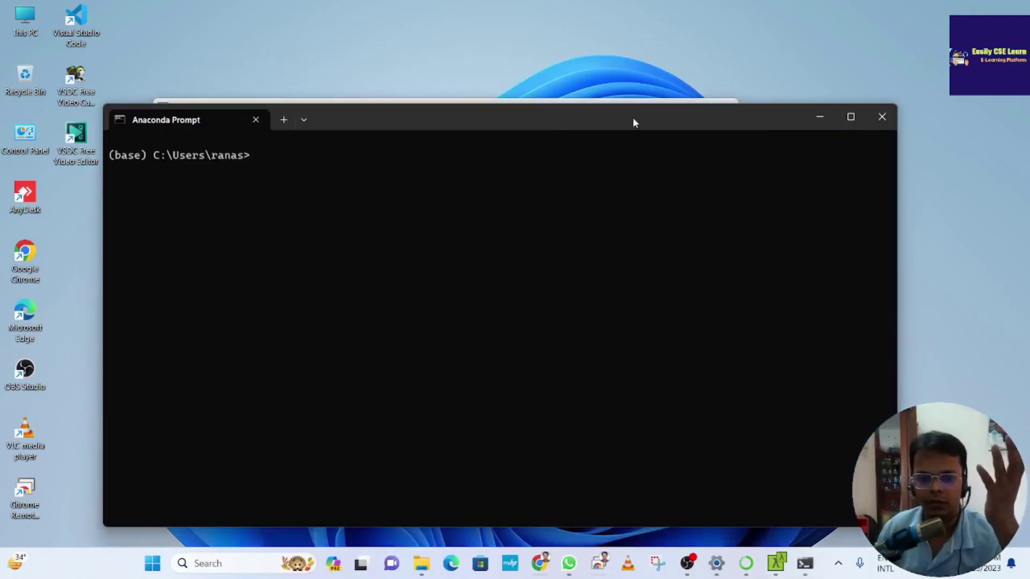
# List the conda environments with "conda env list" in Anaconda Prompt, and reposition its window and the Cmder window to compare both outputs.
pyautogui.write('conda env list')
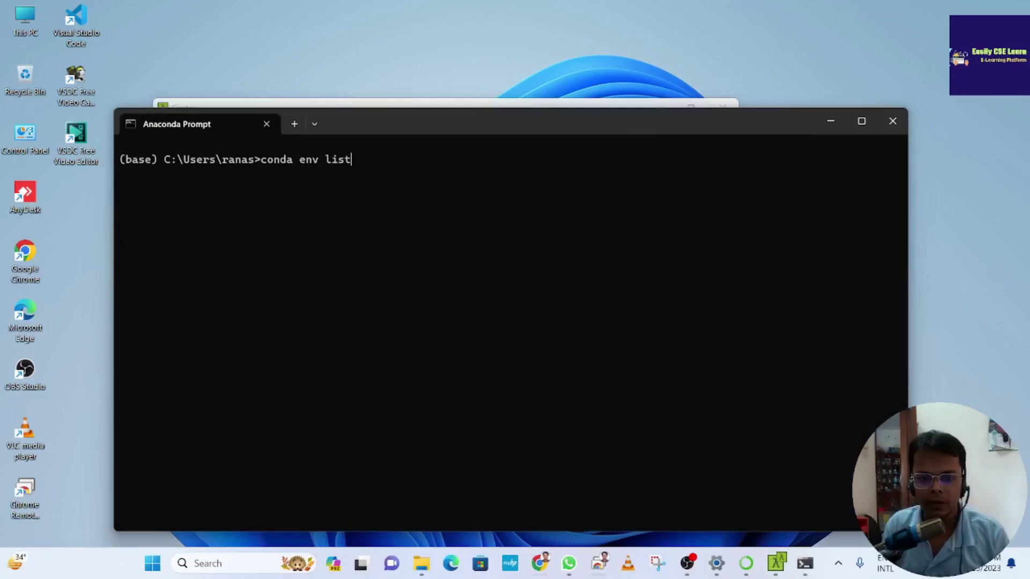
pyautogui.press('Return')
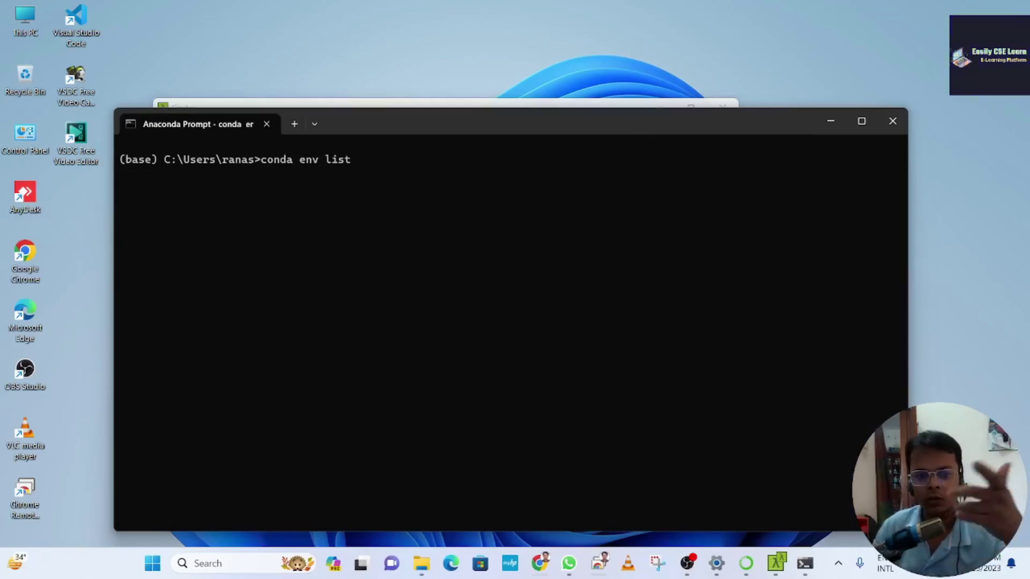
pyautogui.moveTo(601, 140); pyautogui.dragTo(617, 267)
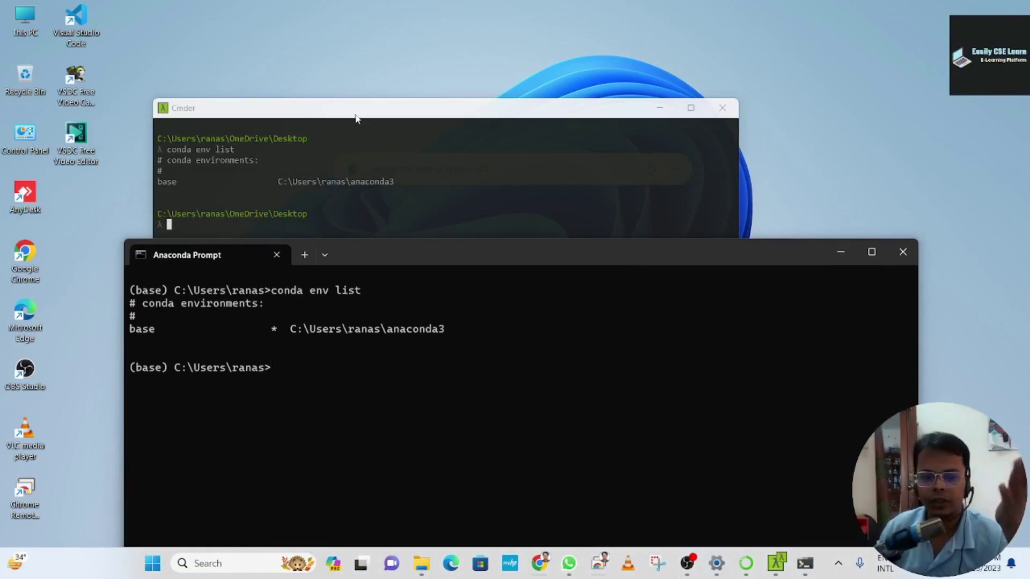
pyautogui.moveTo(362, 117); pyautogui.dragTo(366, 97)
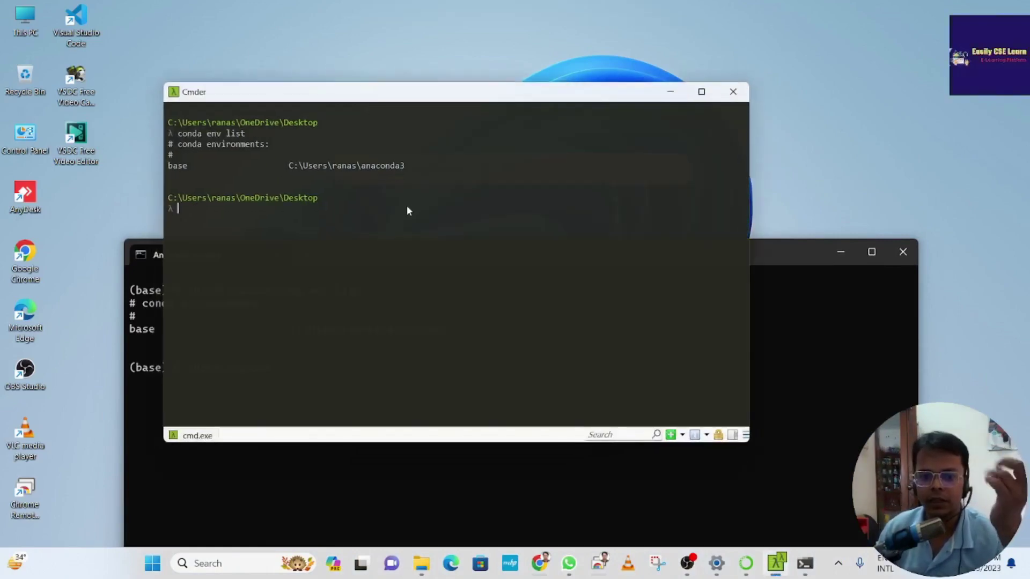